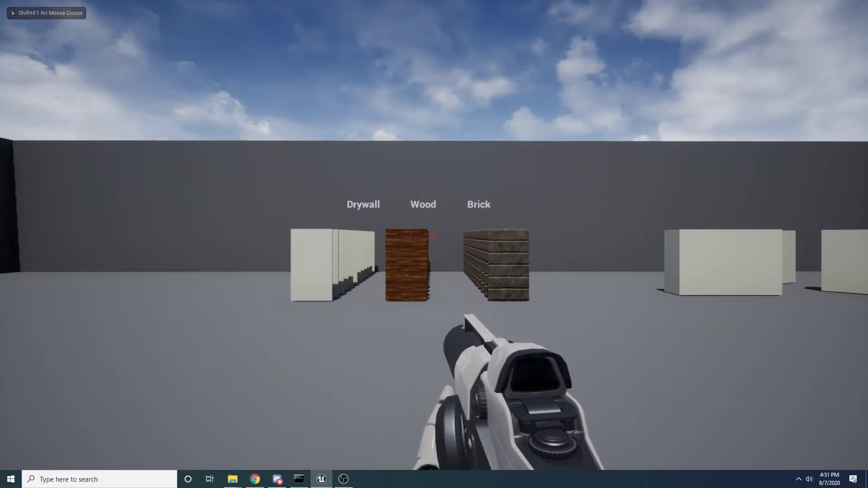
Step: Approach the drywall row in the running game and fire a shot straight through its panels
key("w")
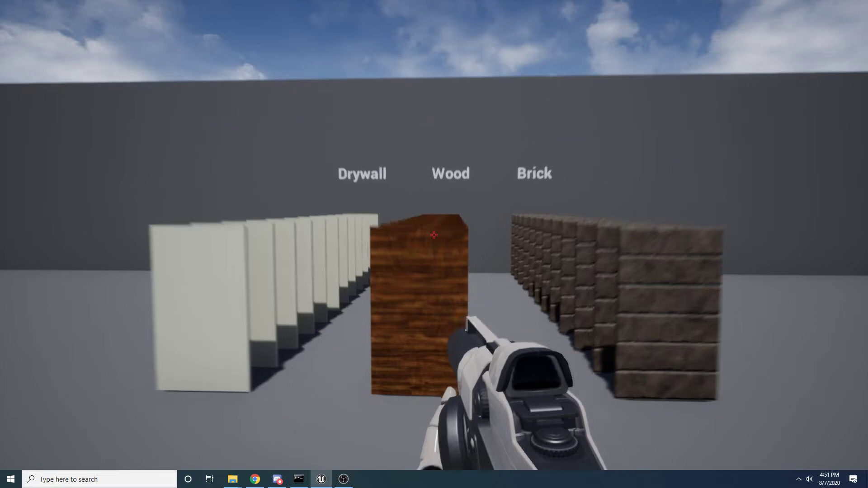
key("s")
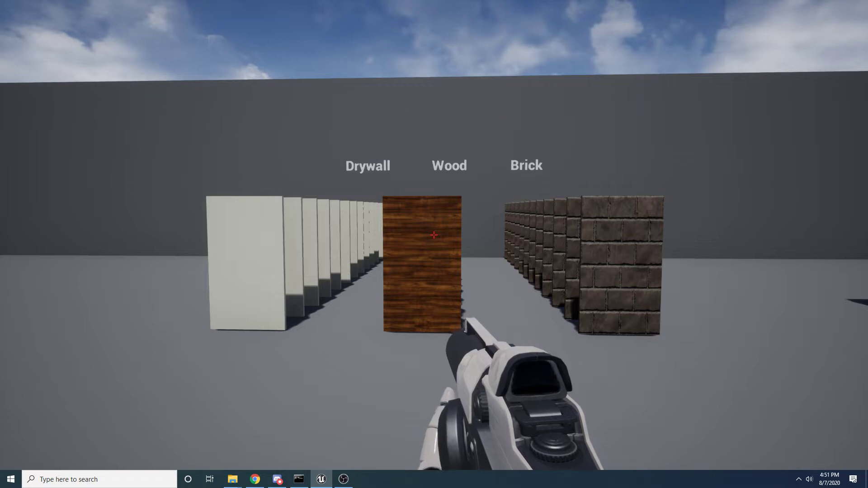
key("a")
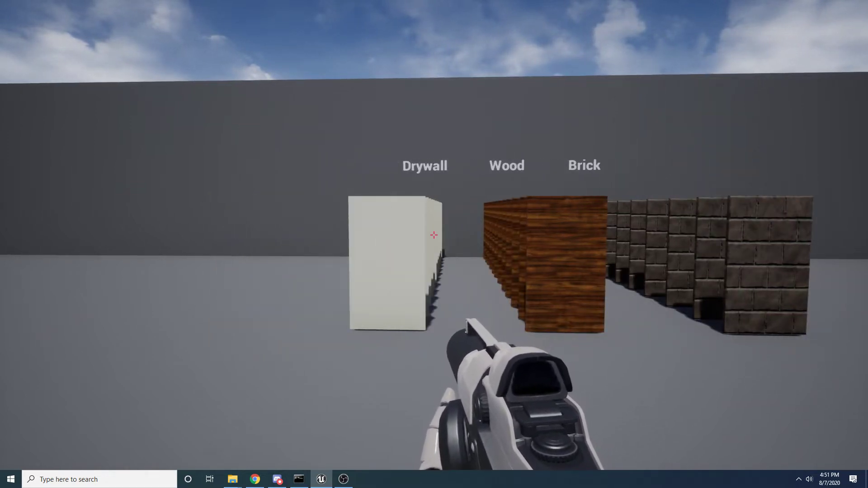
key("w")
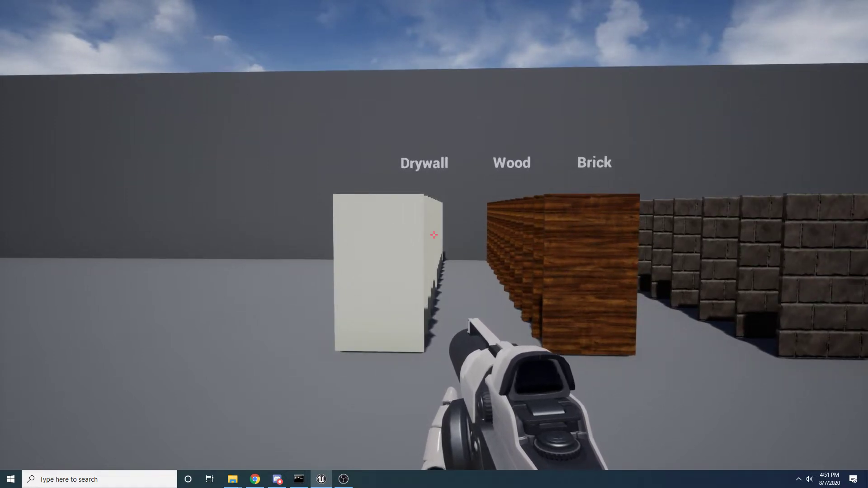
key("a")
key("w")
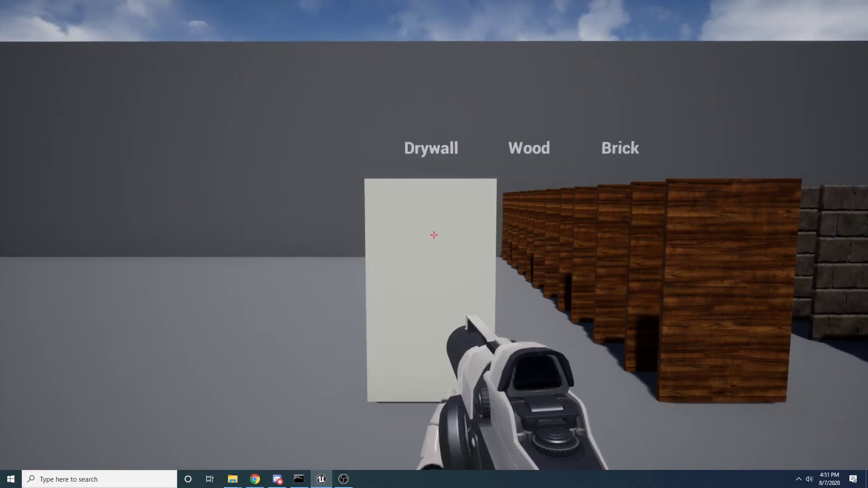
left_click(434, 234)
Step: Walk around the drywall row and examine the bullet holes on the front and back of its panels
key("a")
key("w")
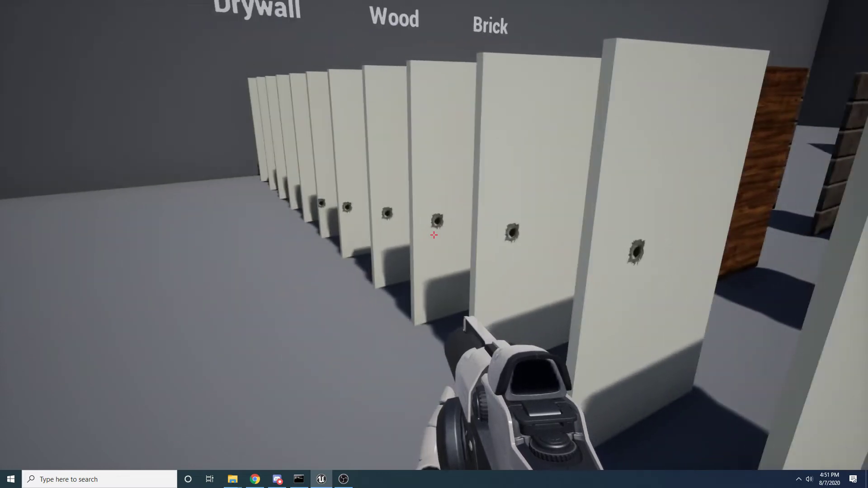
key("w")
key("a")
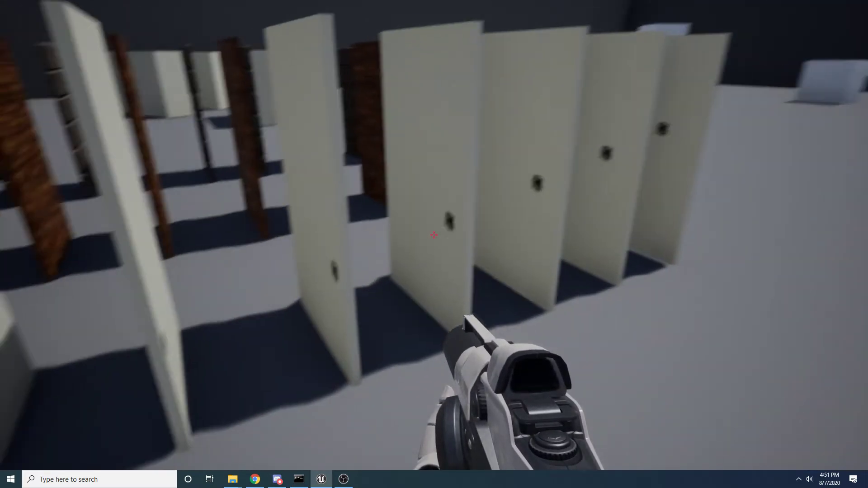
key("a")
key("w")
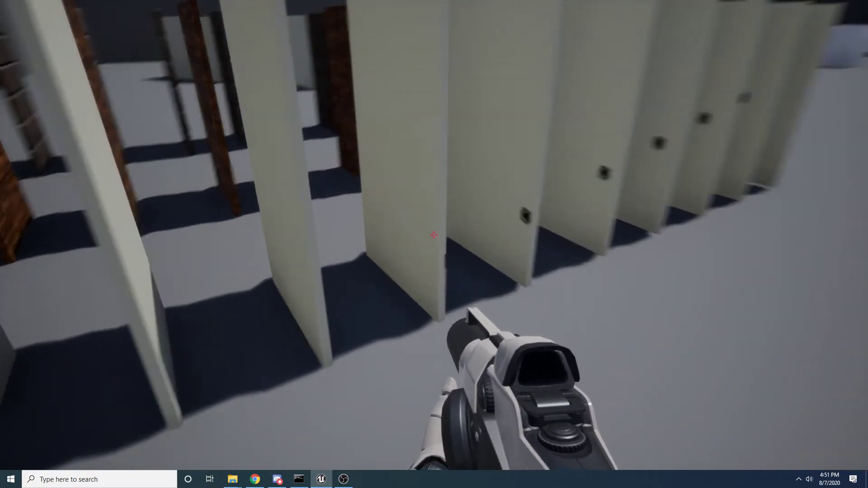
key("d")
key("d")
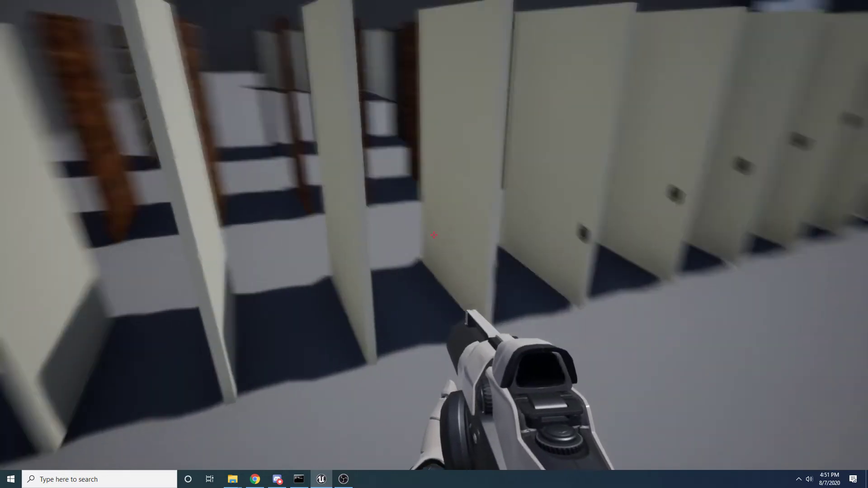
key("w")
key("w")
key("a")
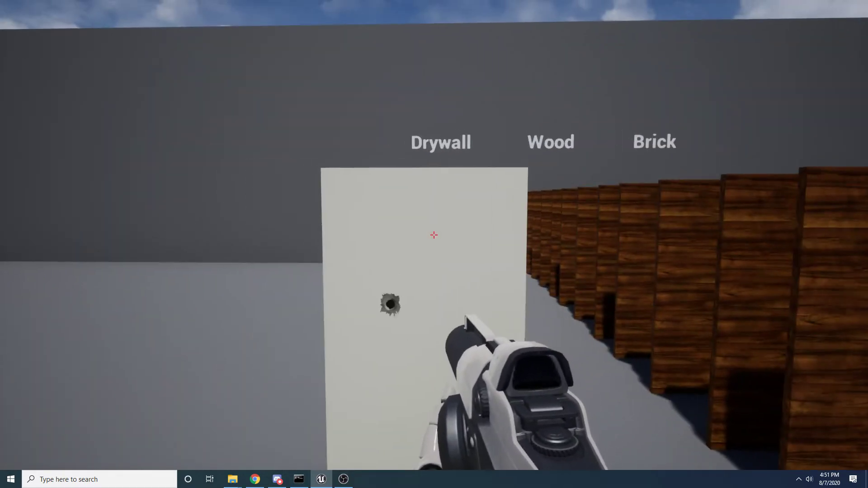
Step: Fire a second shot into the first drywall panel and check how far it penetrates the row
left_click(434, 235)
key("a")
key("w")
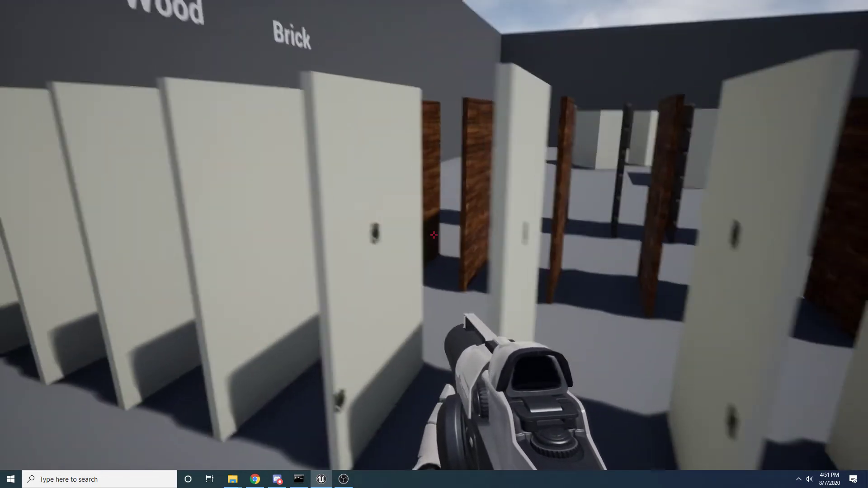
key("s")
key("d")
key("d")
key("s")
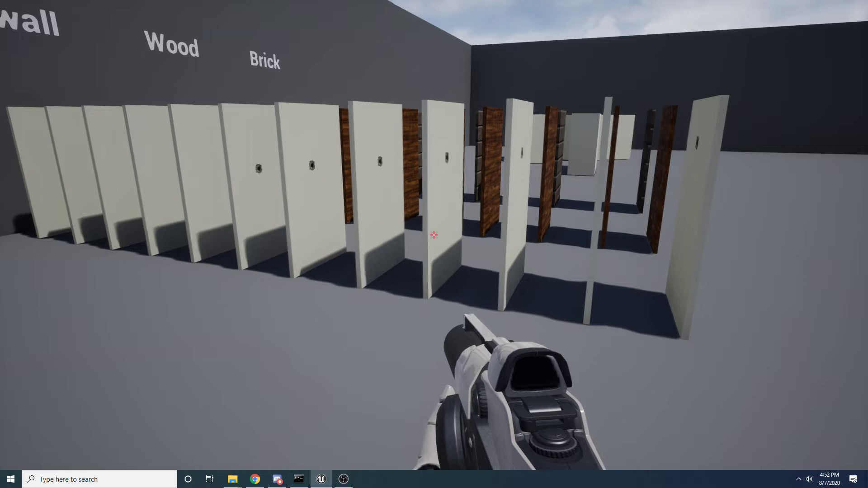
Step: Shoot the front wood panel and inspect the row from the side for bullet penetration
key("d")
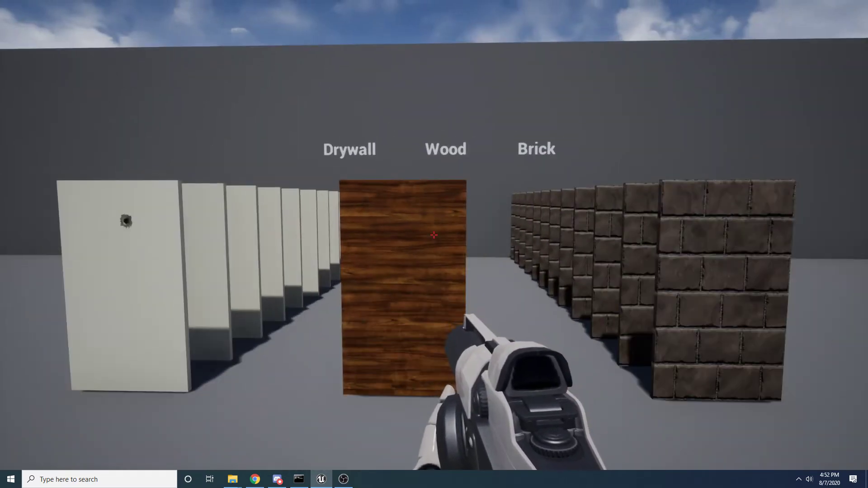
key("a")
key("w")
key("s")
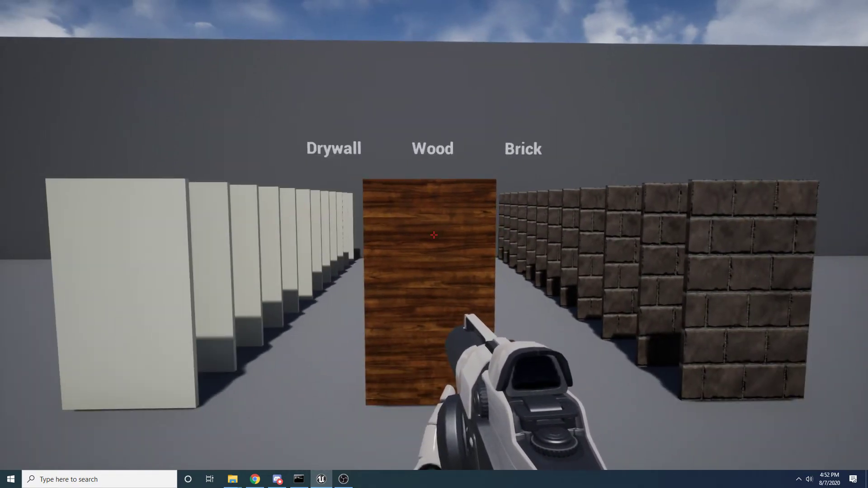
left_click(434, 234)
key("d")
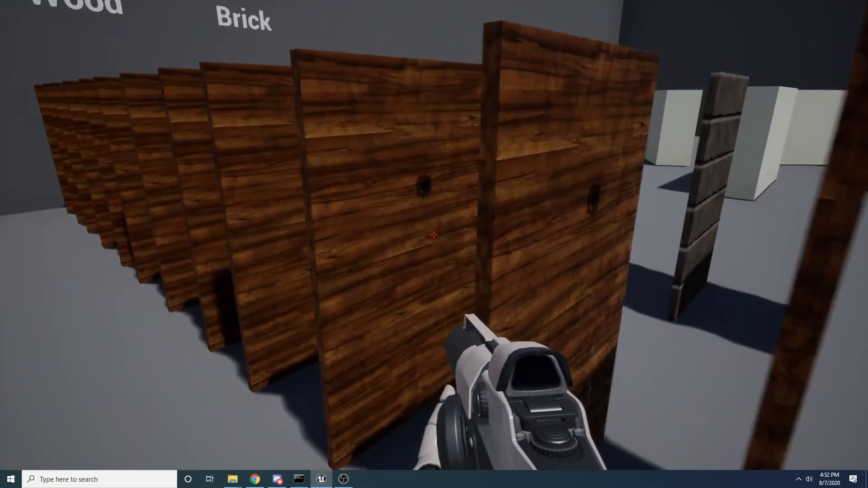
key("w")
key("d")
key("s")
key("a")
key("d")
key("s")
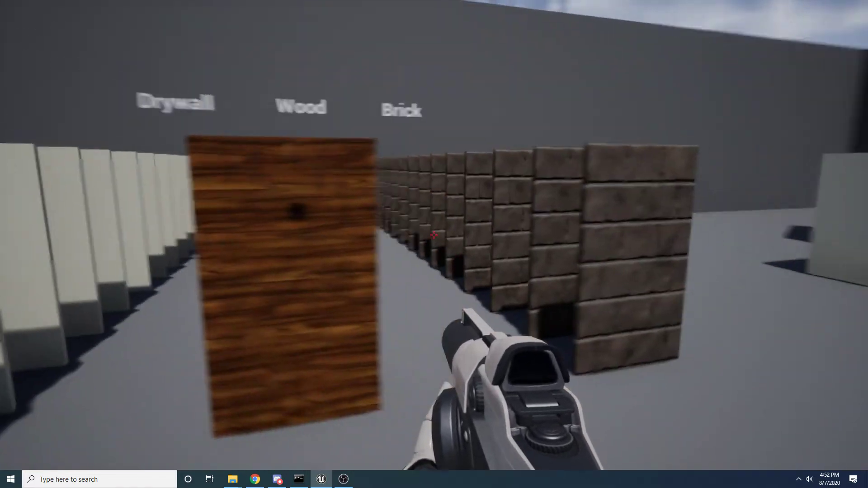
Step: Shoot the front brick panel and inspect the brick row from the side for bullet penetration
key("d")
left_click(434, 235)
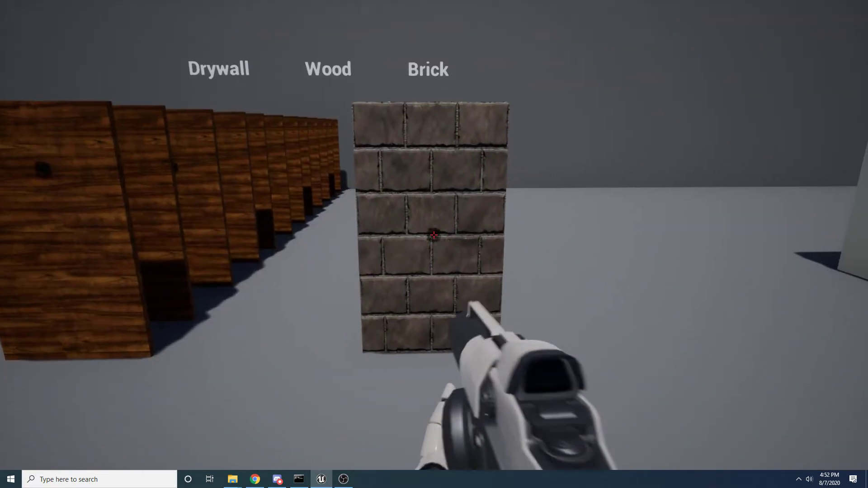
key("w")
key("d")
key("d")
key("a")
key("s")
key("s")
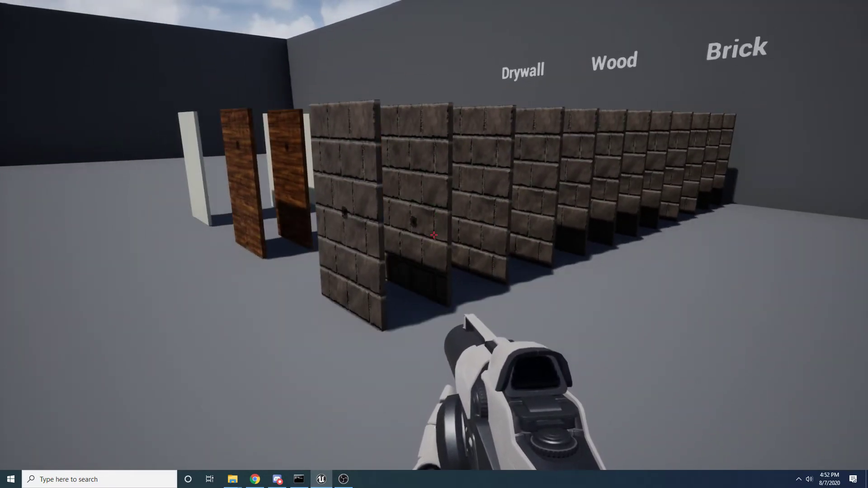
Step: Go to the thick off-white blocks, shoot the narrow end of the nearest one and walk around them
key("a")
key("s")
key("a")
key("w")
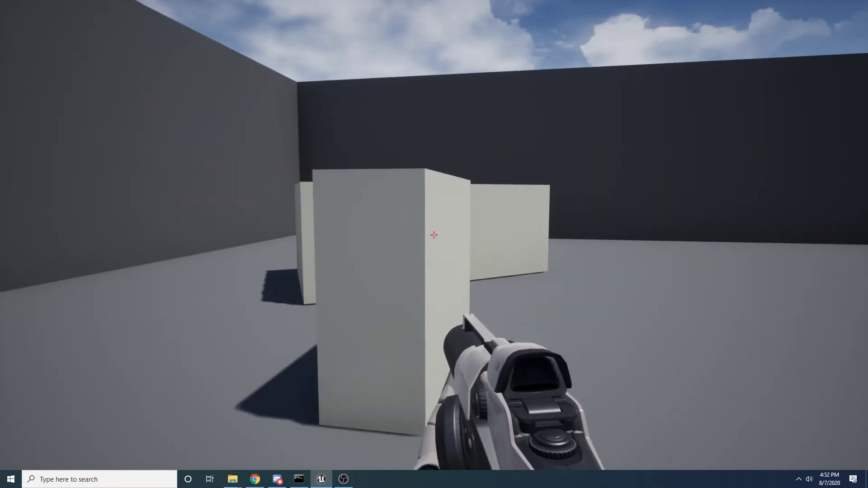
key("w")
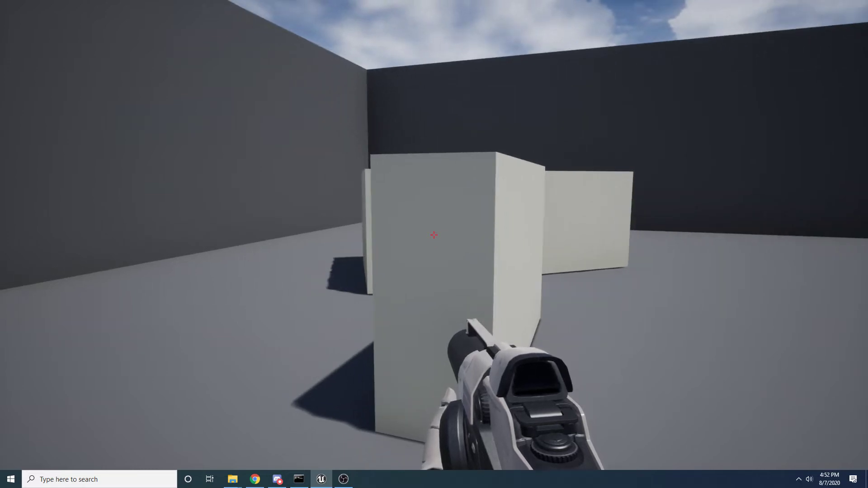
left_click(434, 235)
key("a")
key("w")
key("w")
key("w")
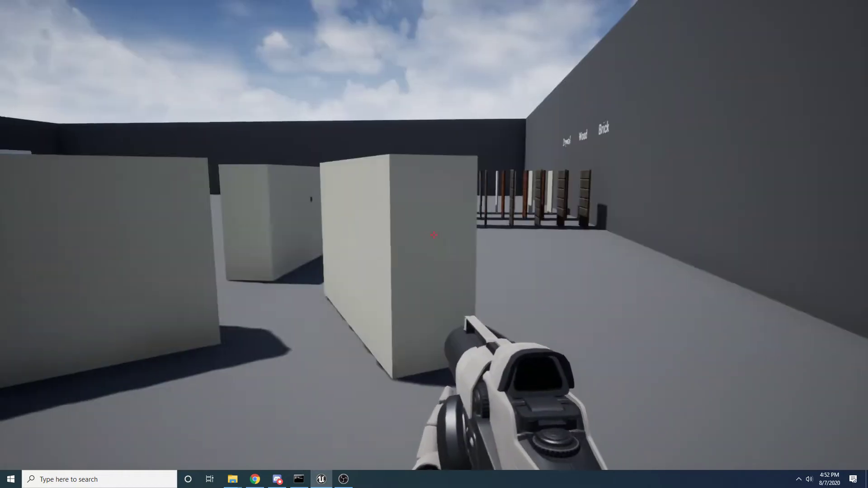
Step: Fire at the off-white blocks from their far side and examine the entry and exit holes around them
key("a")
key("a")
key("s")
left_click(434, 235)
key("d")
key("d")
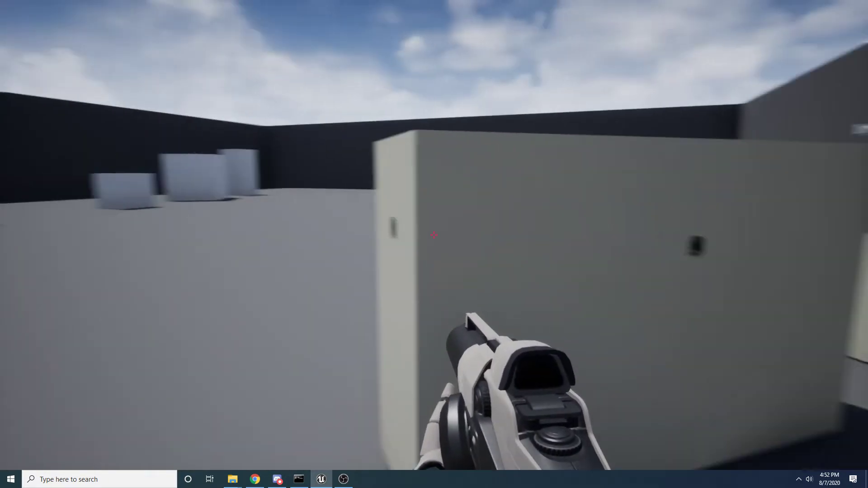
key("w")
key("d")
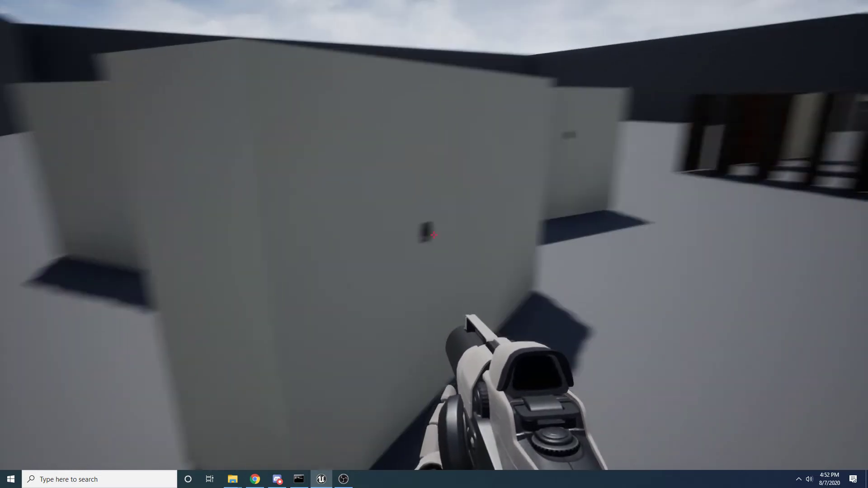
key("w")
key("w")
key("d")
key("s")
key("w")
key("d")
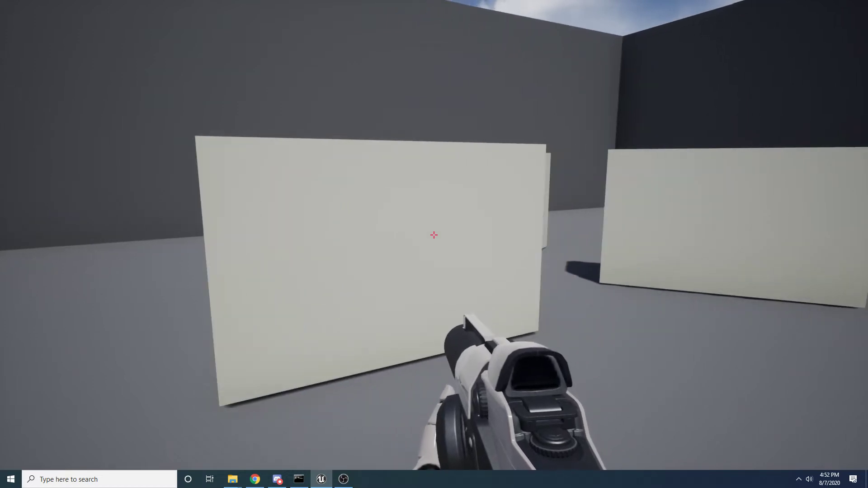
Step: Shoot a lower cube of the stacked white cubes and check its other sides for an exit hole
key("s")
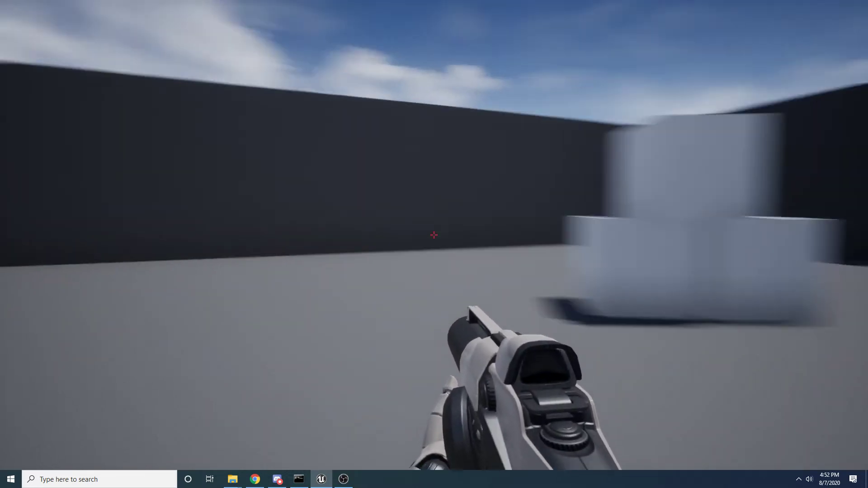
key("w")
key("a")
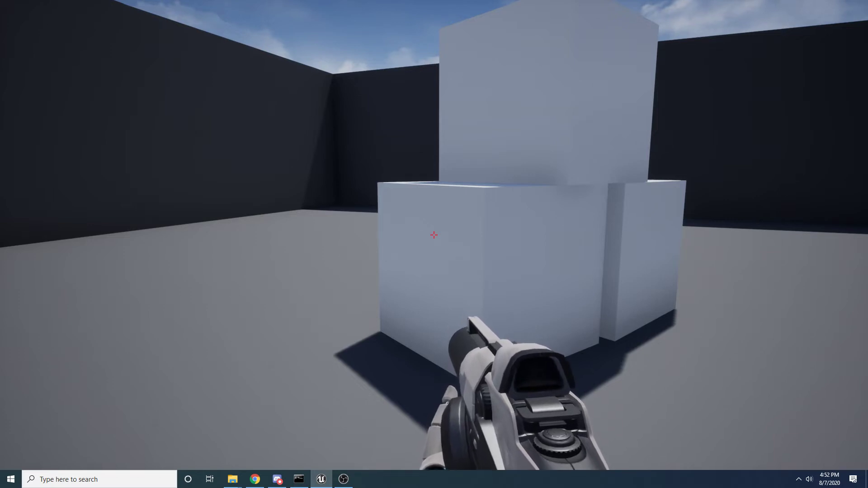
left_click(434, 235)
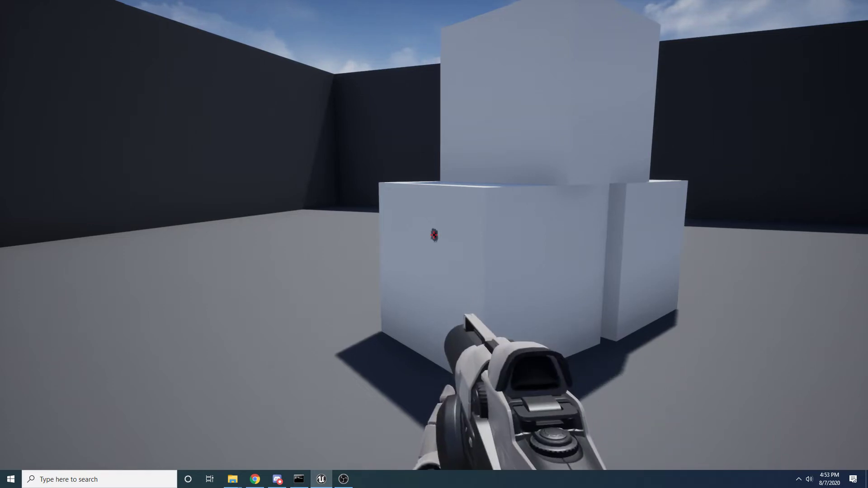
key("a")
key("w")
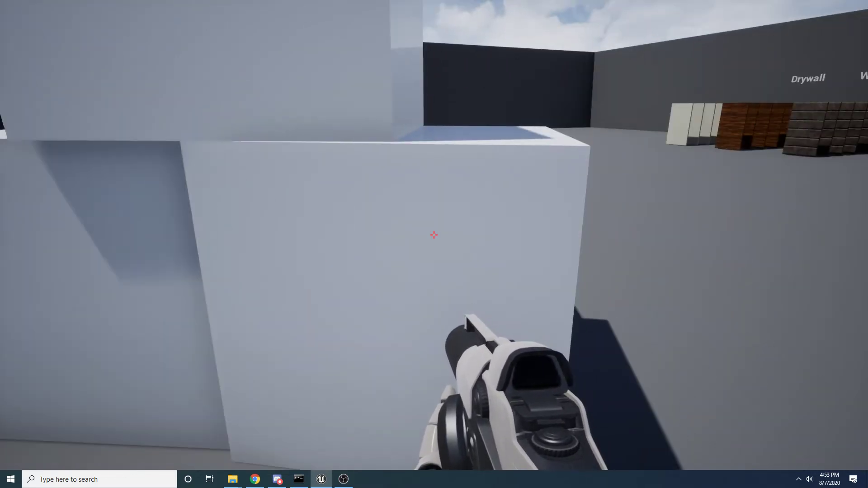
key("d")
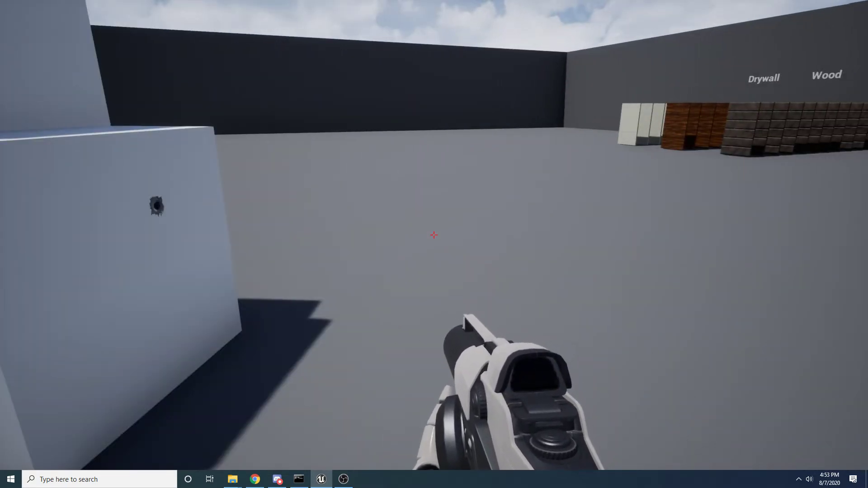
Step: Return to the material rows, end the play session and face the rows in the editor viewport
key("w")
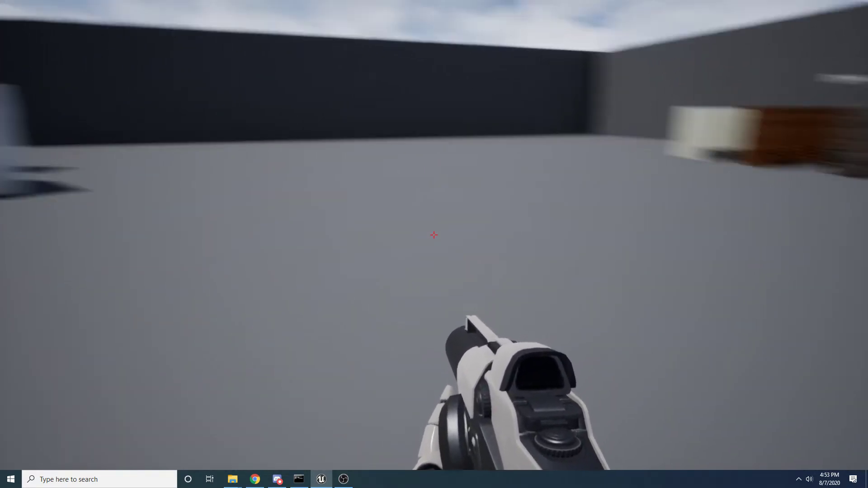
key("w")
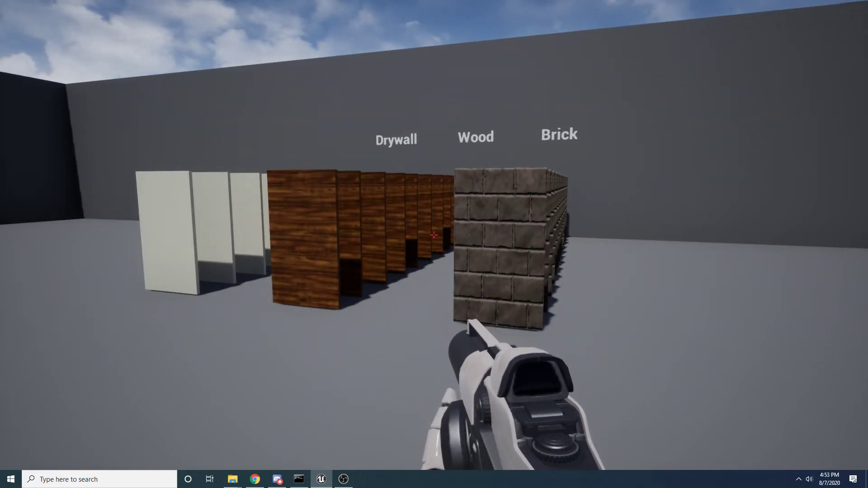
key("F11")
key("shift+F1")
key("Escape")
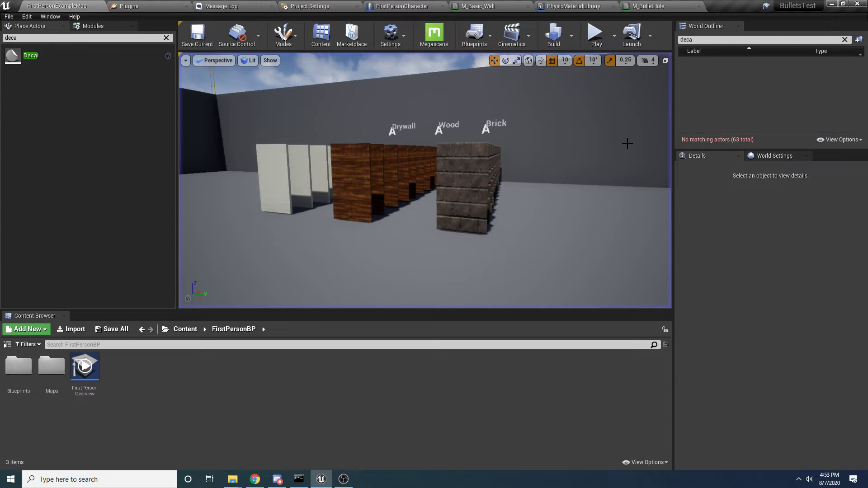
key("a")
right_click_drag(346, 235, 382, 235)
key("s")
Step: Open the Epic Games Launcher by searching Windows for "epic" and launch Unreal Engine 4.25.1
left_click(9, 483)
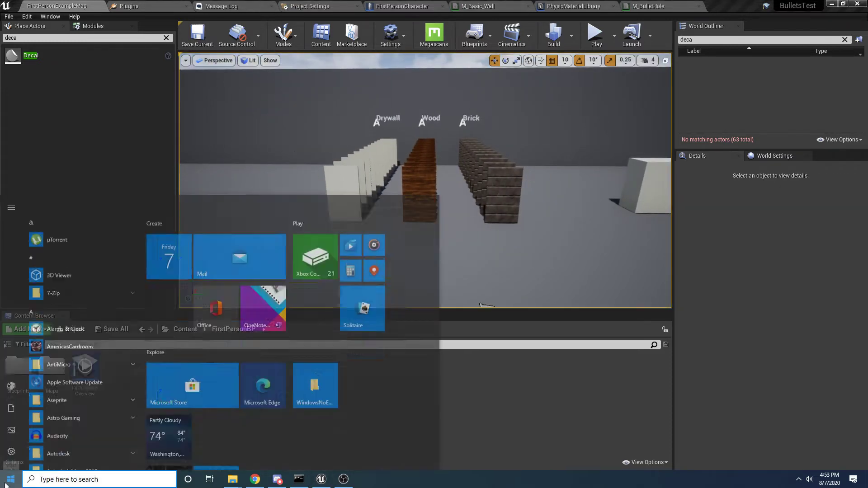
type("epic")
key("Return")
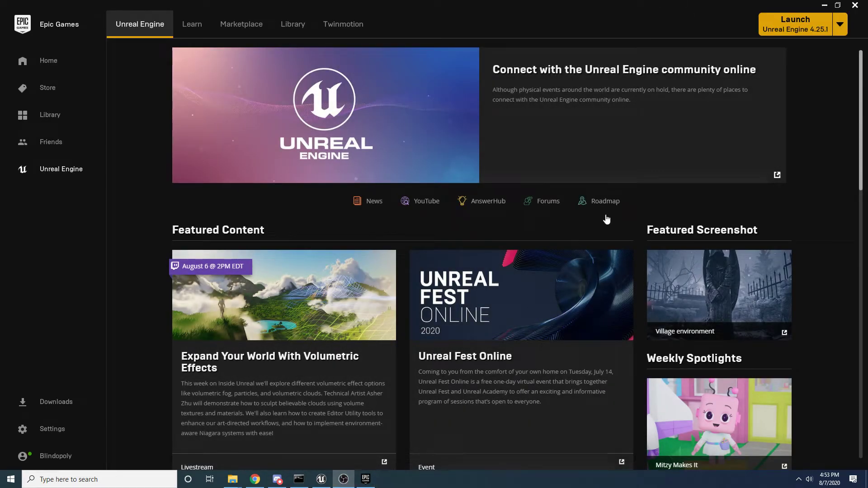
left_click(808, 32)
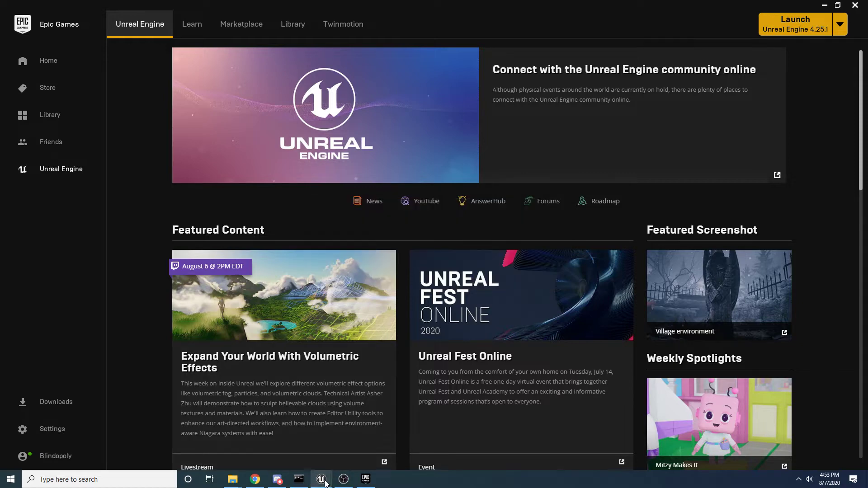
Step: Start a new project in the Games category based on the First Person template
mouse_move(325, 483)
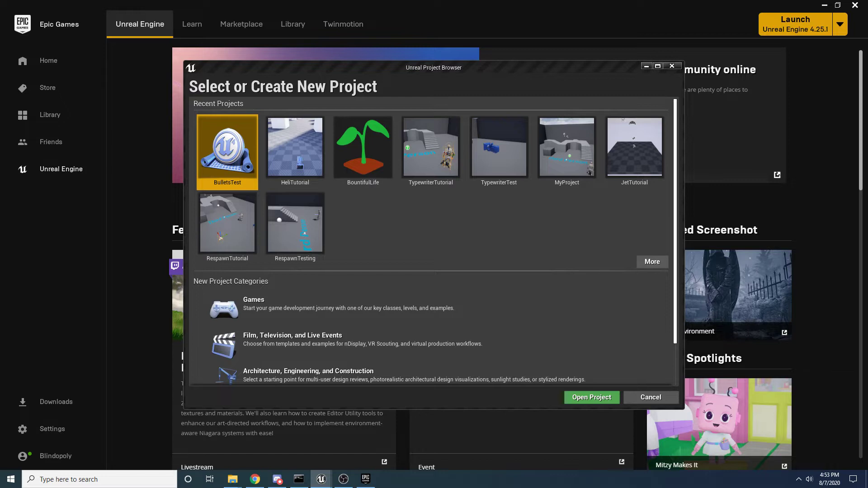
left_click(315, 302)
left_click(538, 400)
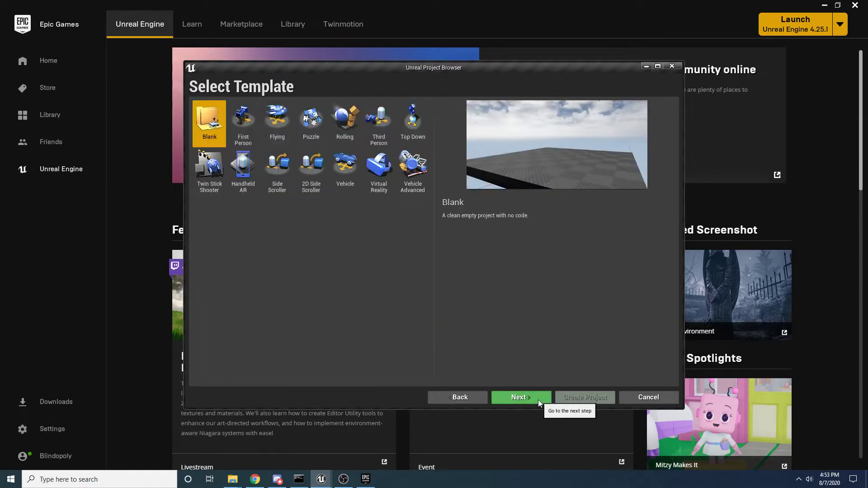
left_click(243, 124)
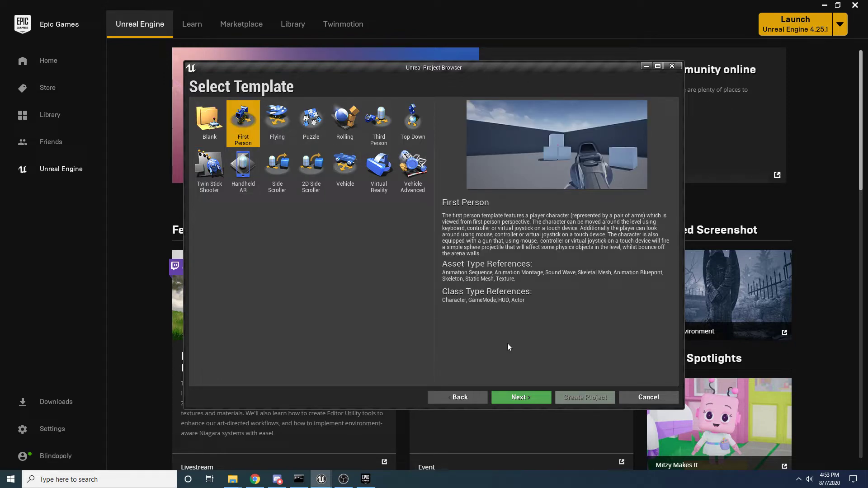
left_click(534, 396)
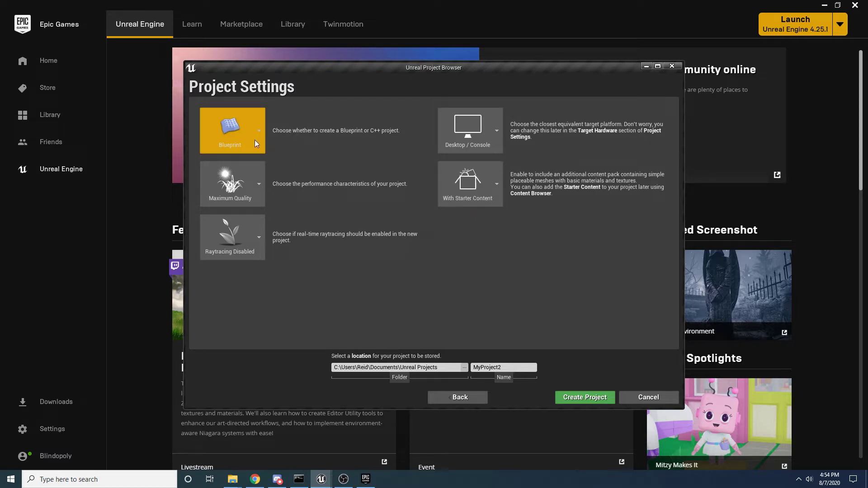
Step: Name the Blueprint project BulletTutorial and create it with the offered project settings
left_click(510, 366)
key("BackSpace")
type("BulletTutorial")
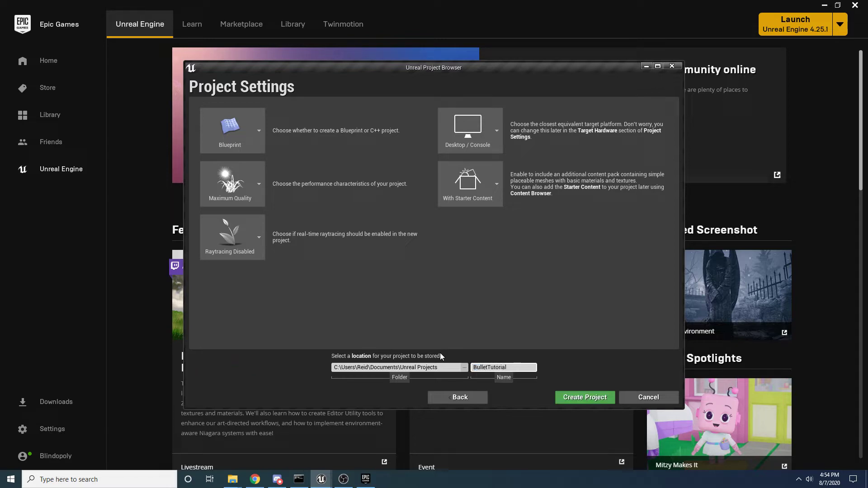
left_click(584, 397)
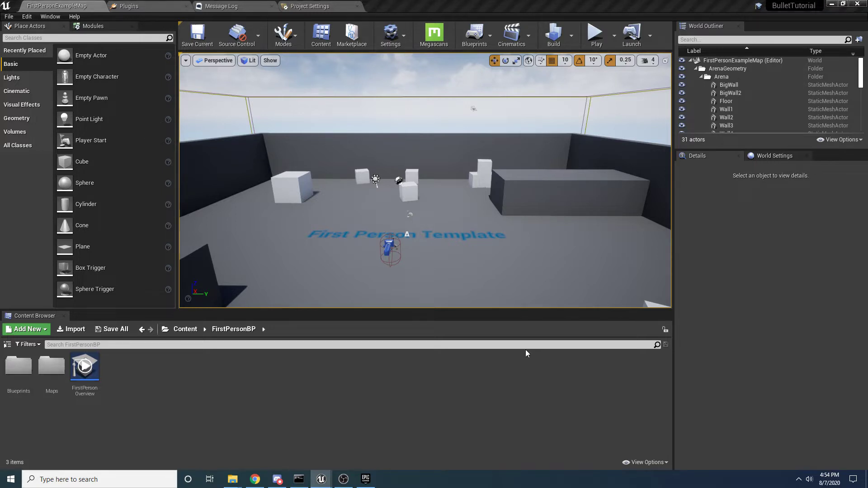
Step: Play-test the First Person example map, fire the gun's default projectile, and end the play session
left_click(477, 344)
left_click(387, 246)
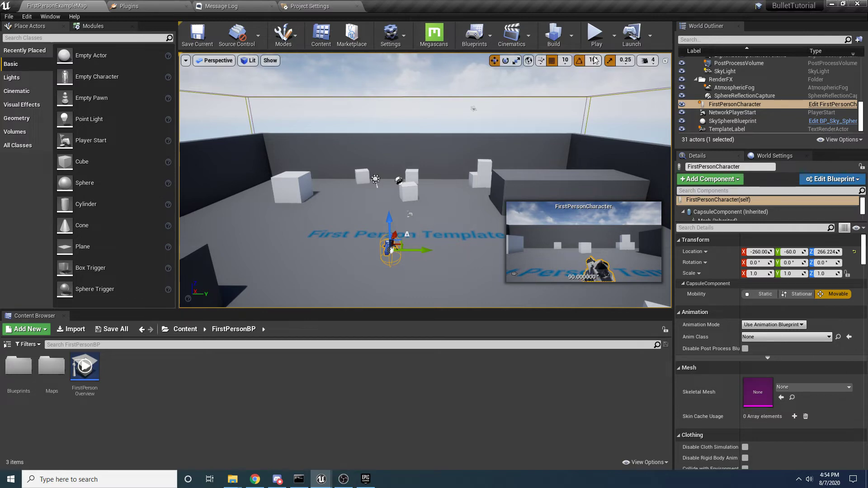
left_click(595, 34)
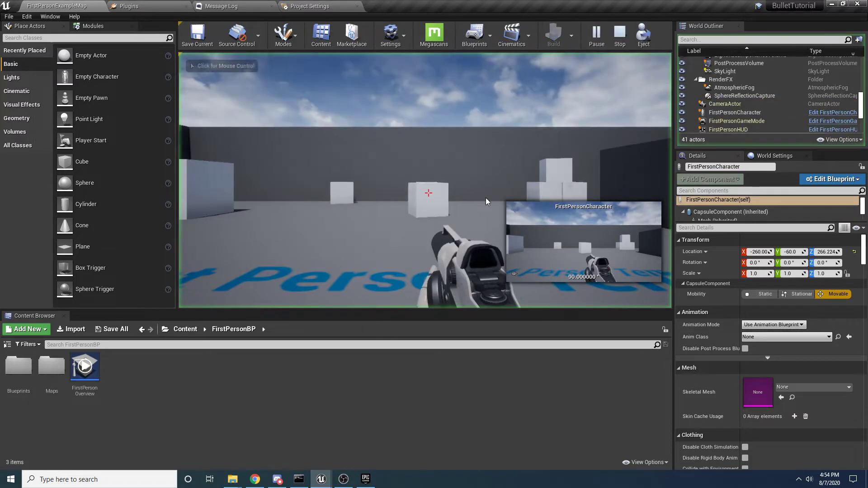
left_click(428, 193)
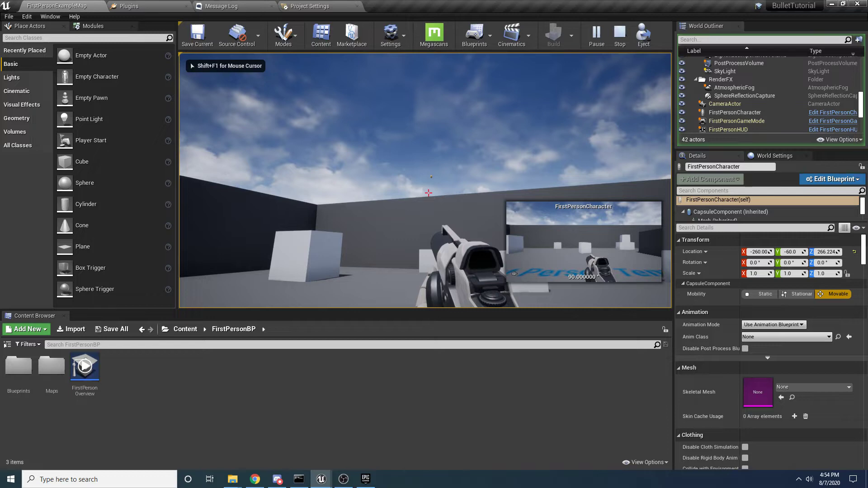
key("shift+F1")
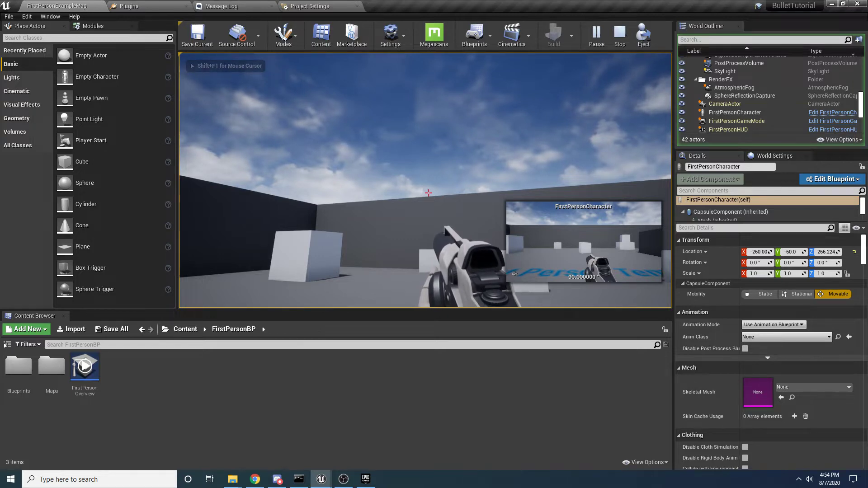
key("Escape")
Step: Select the FirstPersonCharacter in the level and open its blueprint for editing
key("s")
right_click_drag(431, 192, 435, 253)
left_click_drag(424, 223, 423, 235)
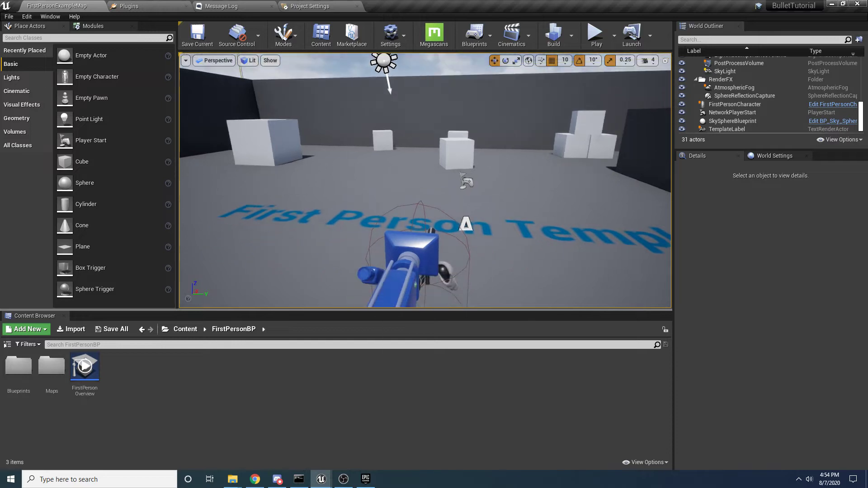
left_click(421, 253)
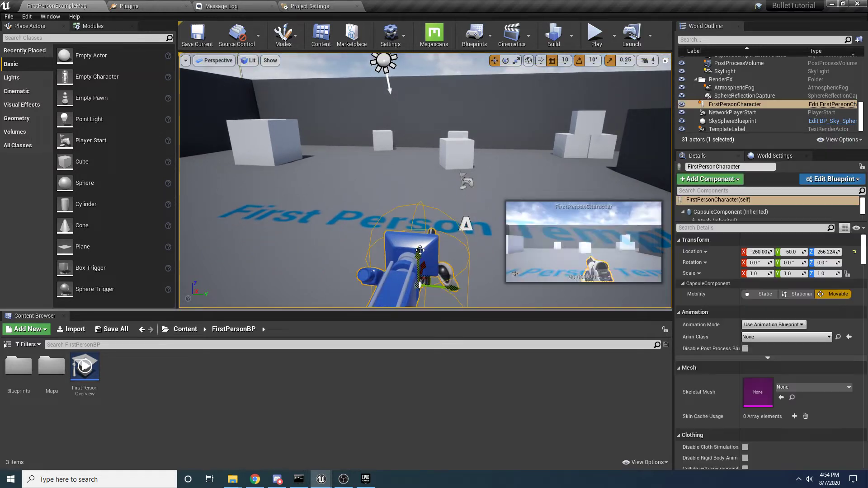
left_click(833, 104)
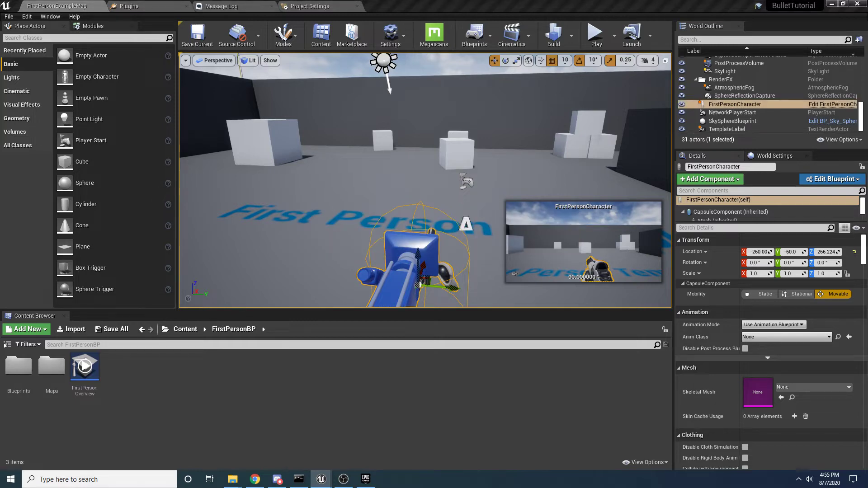